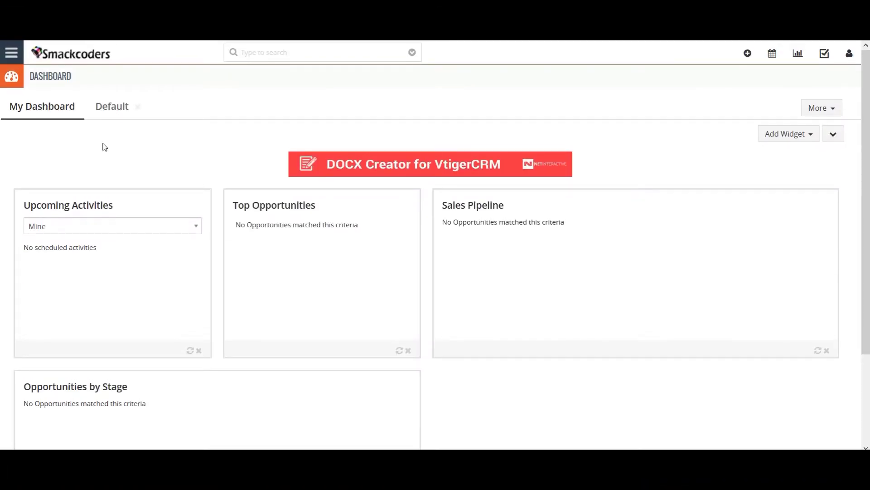
Open Module Management via Settings > CRM Settings > Modules
click(12, 52)
mouse_move(62, 338)
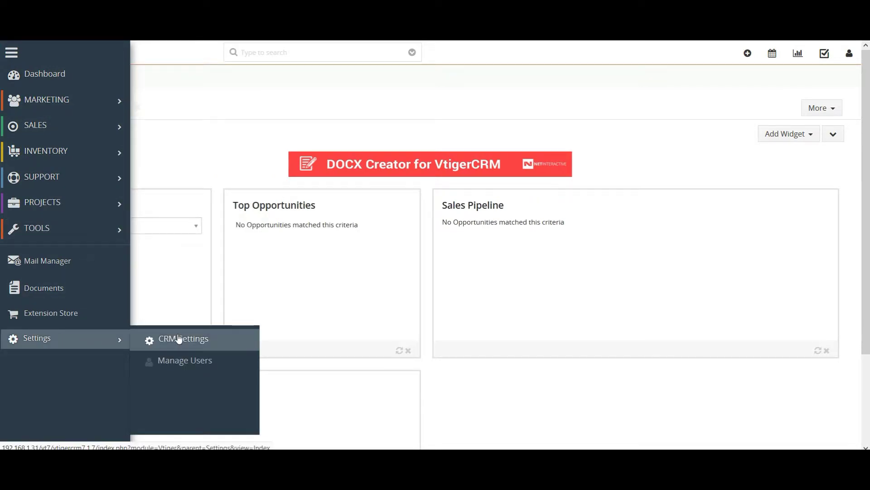
click(179, 338)
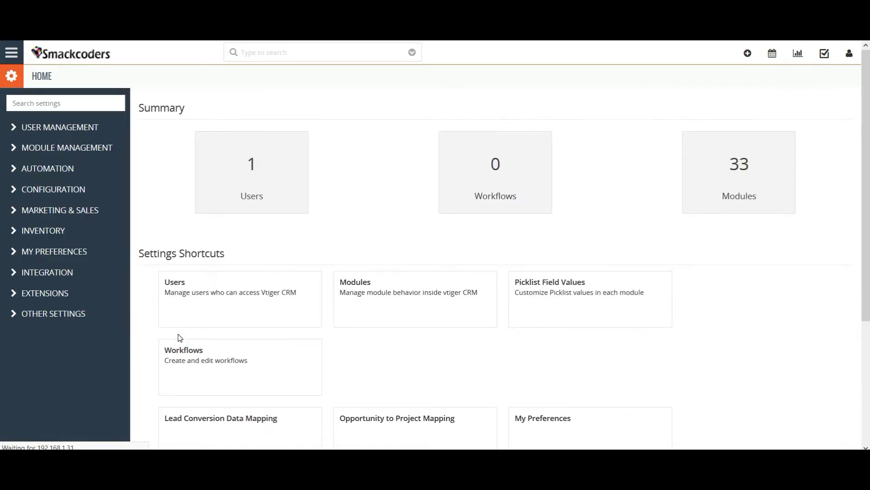
click(755, 196)
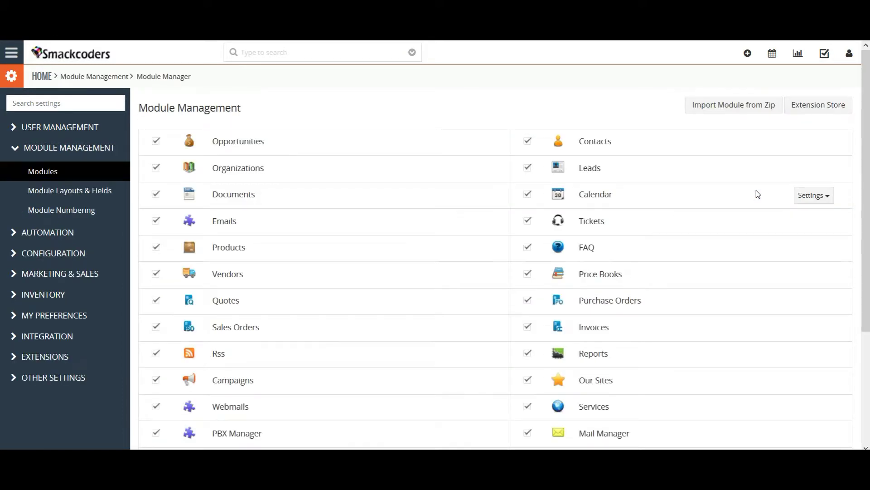
Accept the disclaimer and upload VTMailChimpLists.zip for module import
click(736, 108)
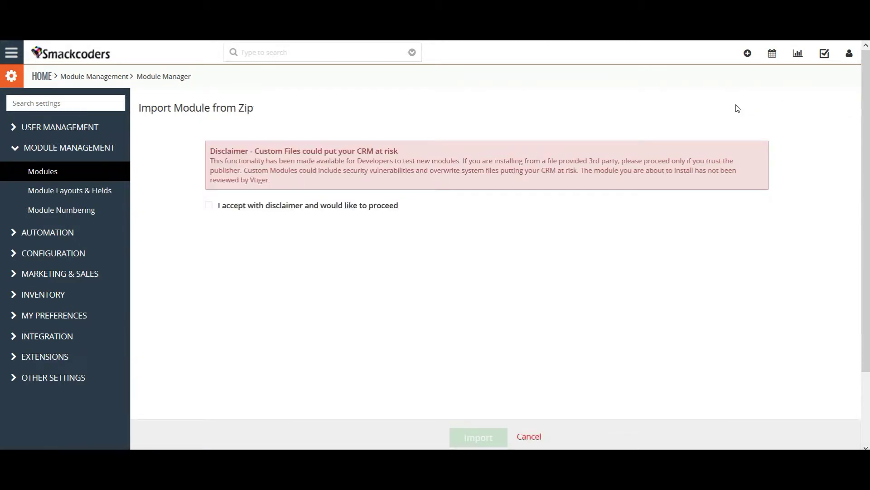
click(208, 206)
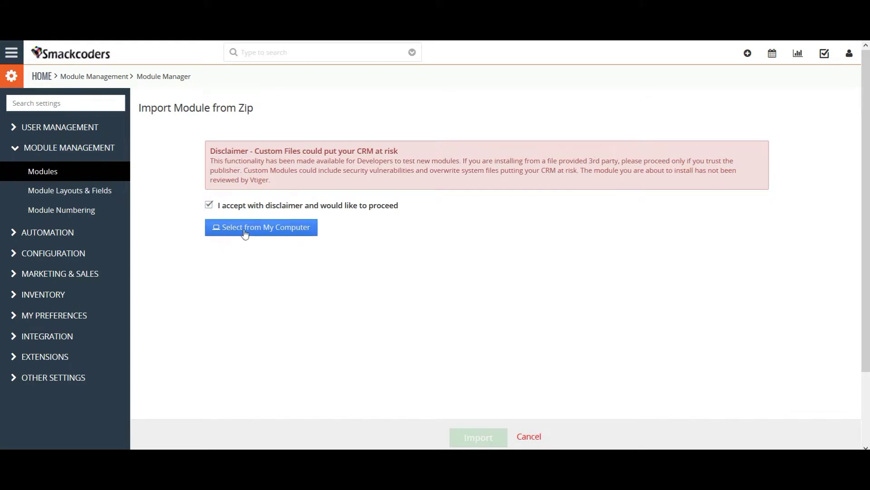
click(246, 234)
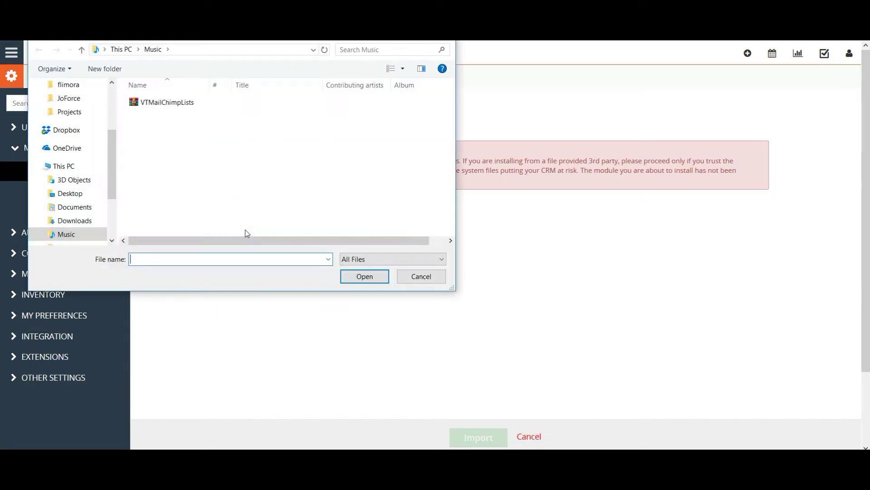
click(190, 103)
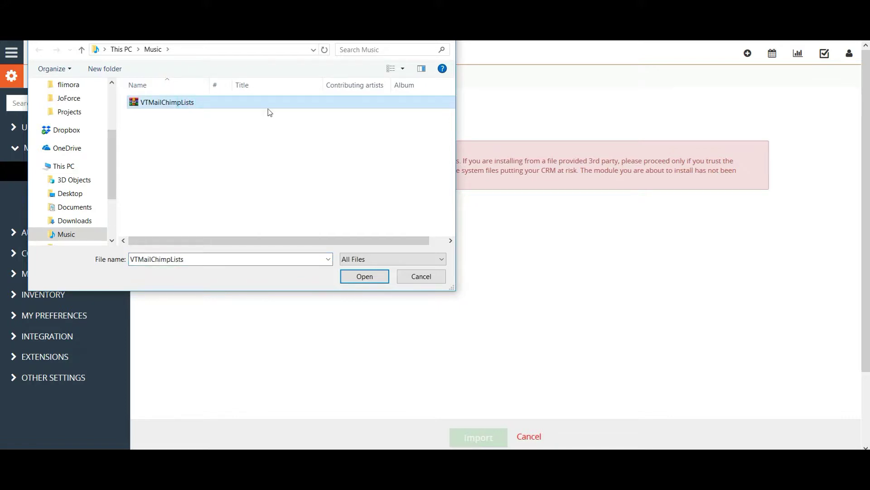
click(364, 276)
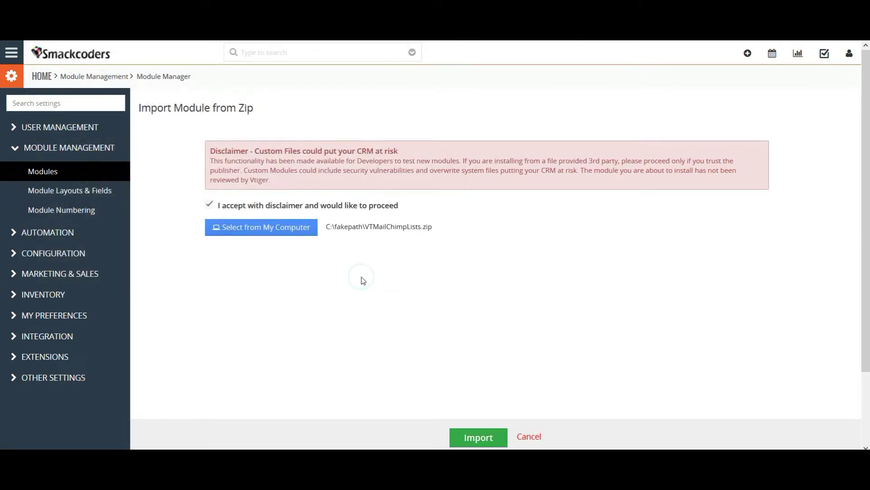
click(474, 437)
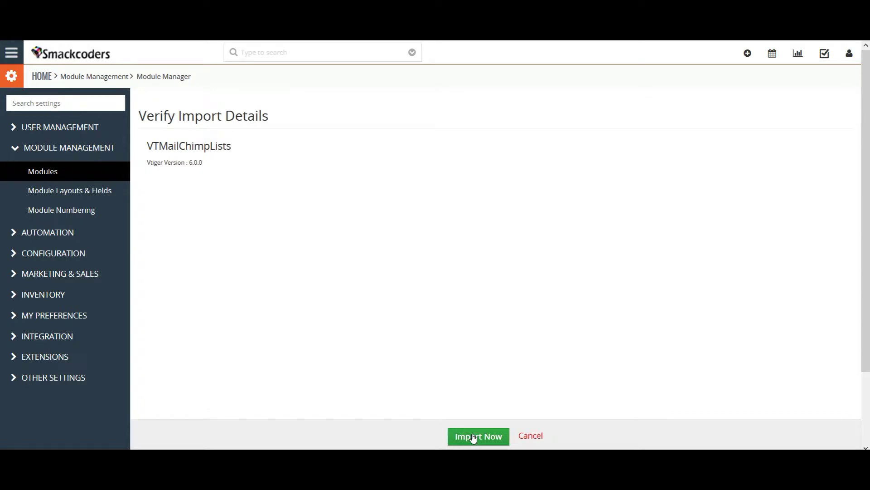
Confirm Import Now to install the VTMailChimpLists module
click(475, 437)
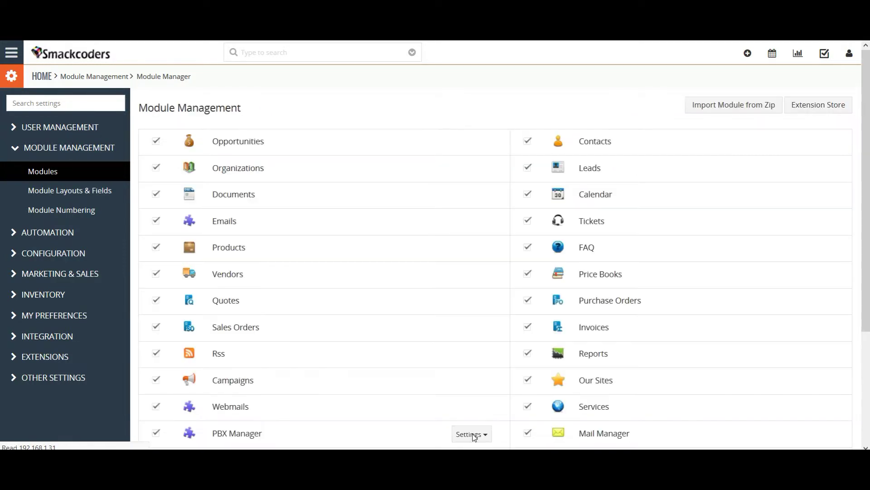
scroll(452, 351, down, 1)
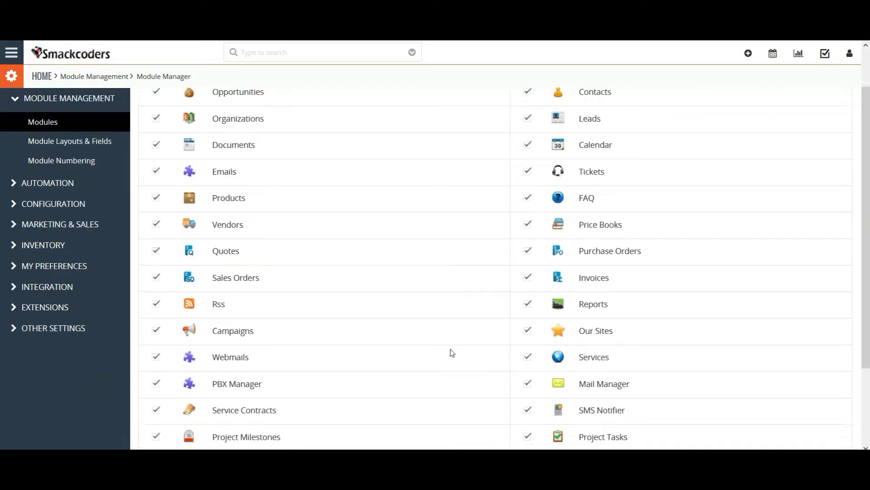
scroll(451, 354, down, 4)
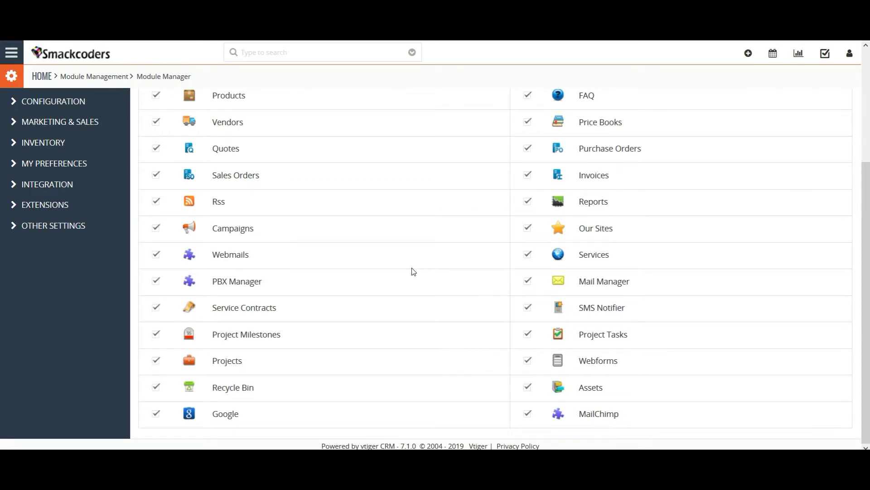
scroll(413, 272, up, 5)
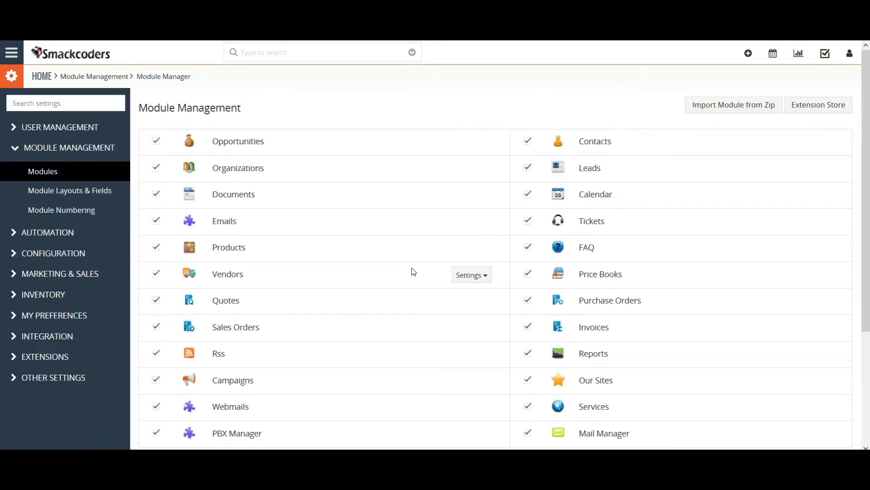
Open Marketing > MailChimp Settings, switch the API configuration to edit, and focus API Key
click(12, 53)
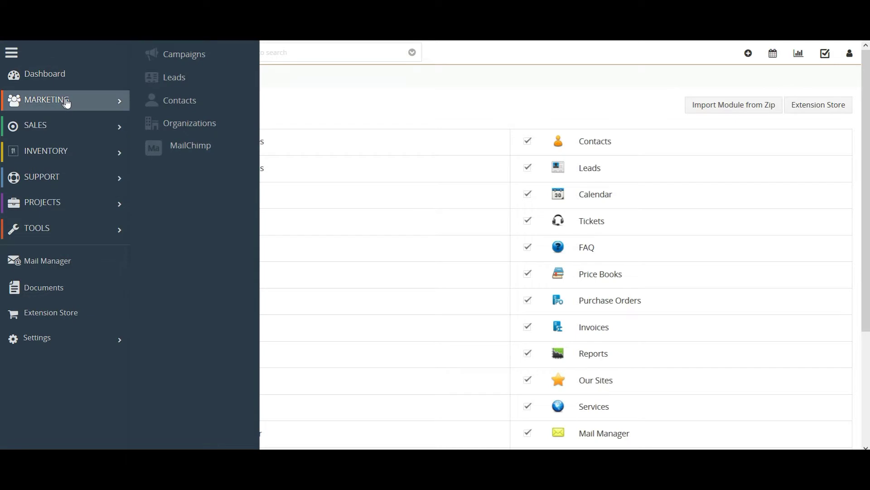
click(241, 146)
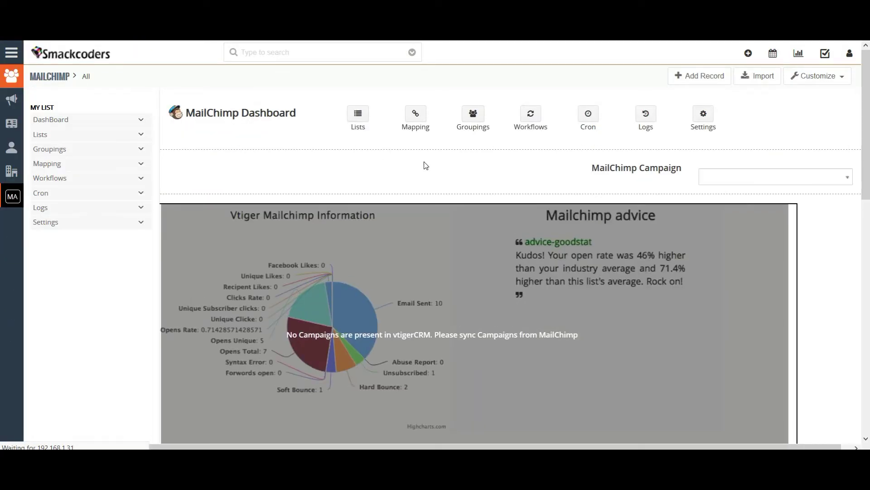
click(705, 114)
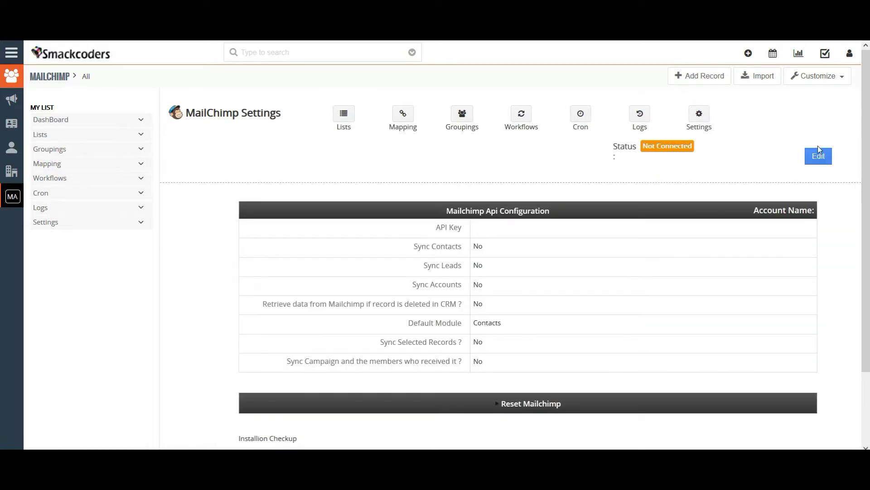
click(818, 157)
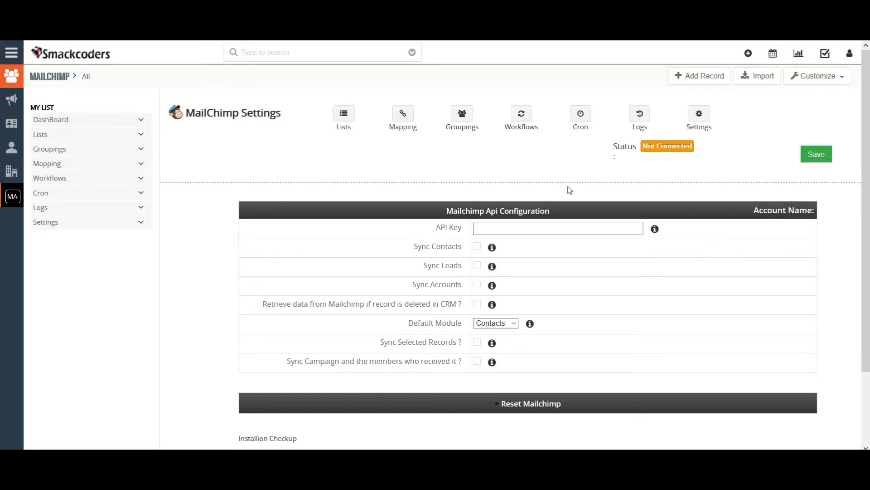
click(493, 224)
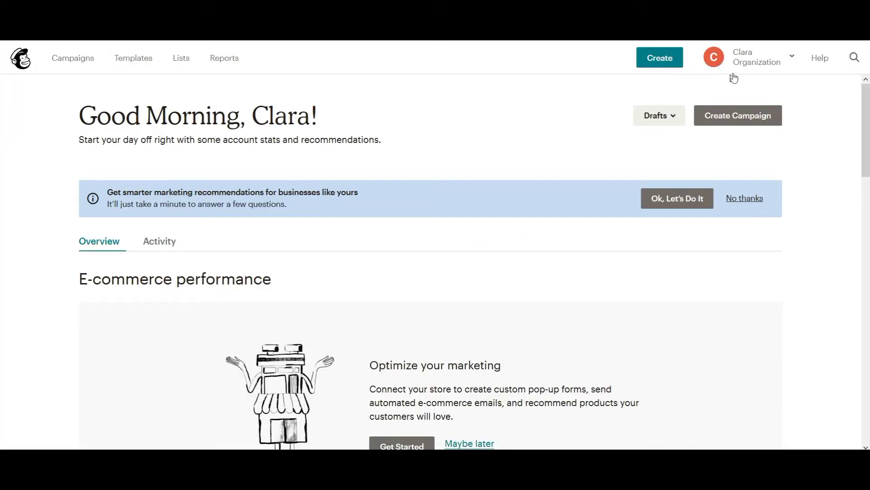
Go to Mailchimp Account > Extras > API keys and copy the existing key
click(753, 61)
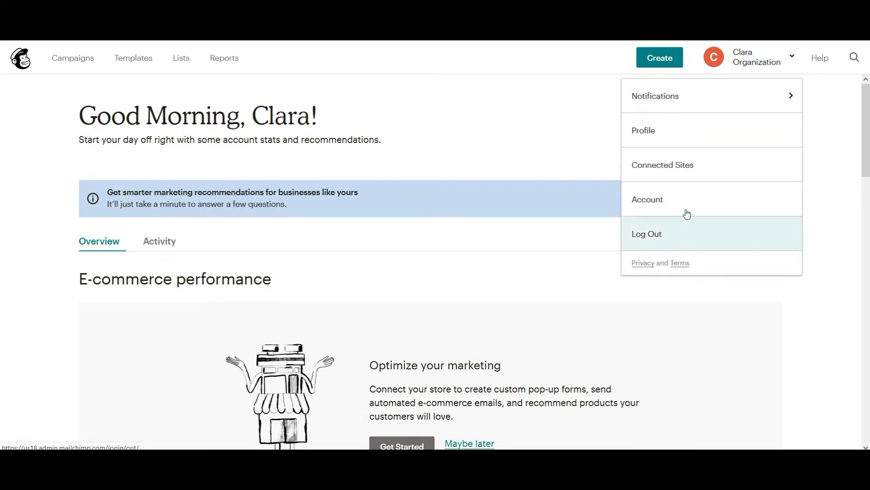
click(693, 202)
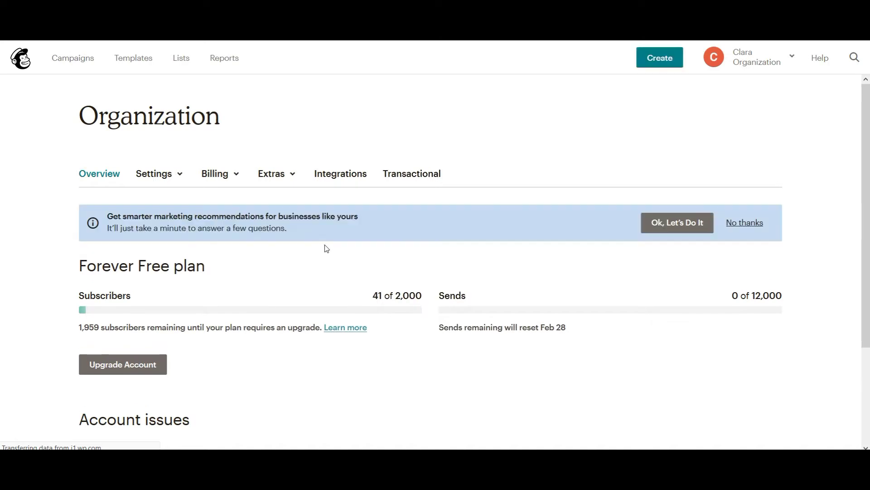
click(277, 175)
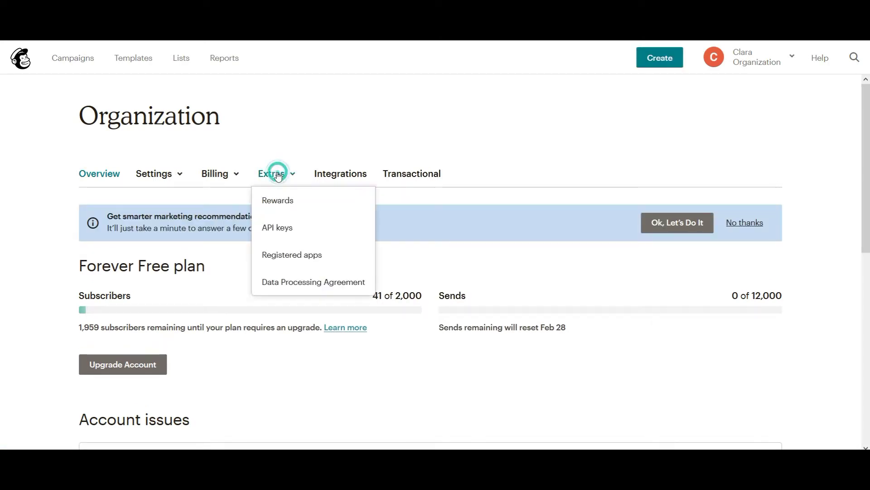
click(280, 227)
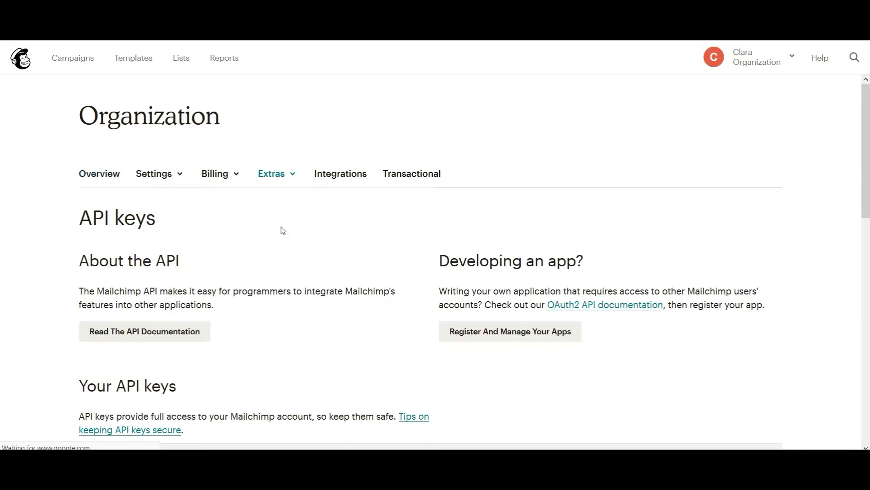
scroll(351, 330, down, 1)
scroll(350, 330, down, 1)
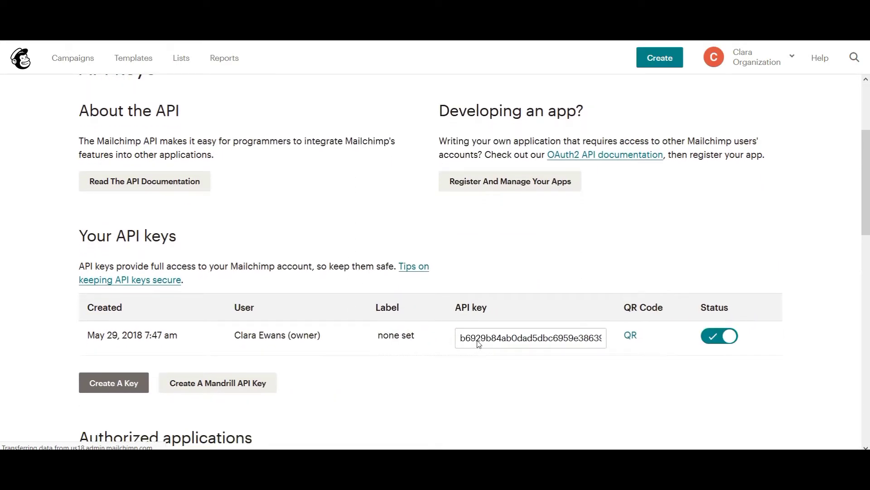
click(497, 337)
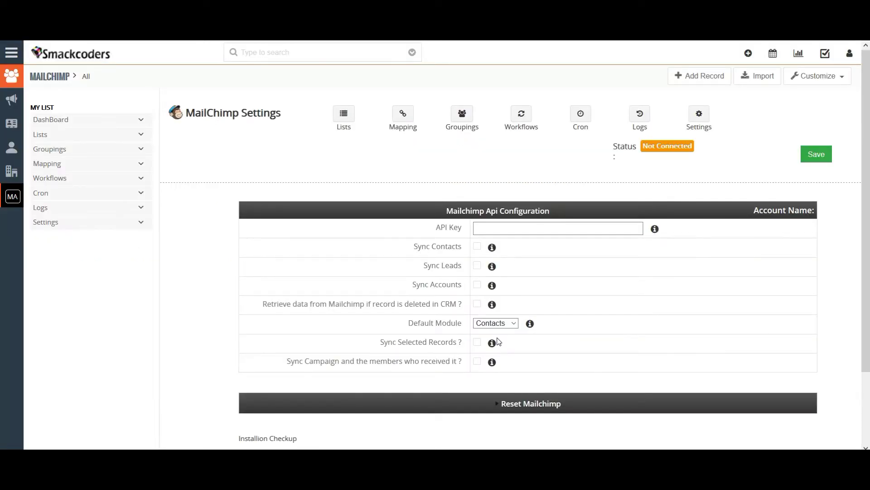
Paste the copied Mailchimp API key into API Key and enable Sync Contacts
click(582, 228)
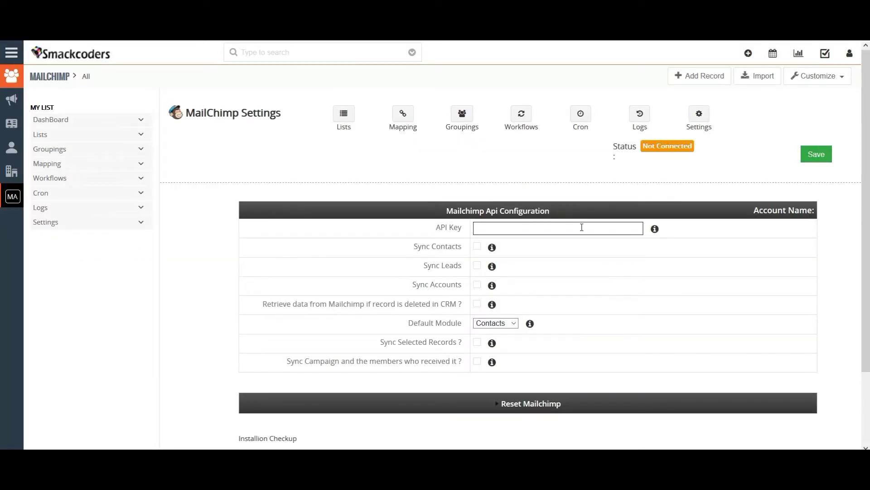
key(ctrl+v)
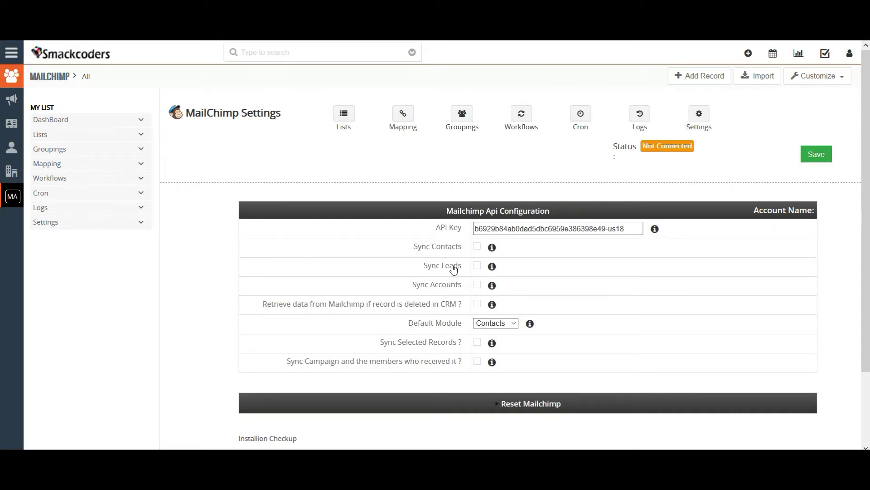
click(477, 247)
Enable Sync Leads, Retrieve data, and Sync Selected Records, keeping Contacts as default module
click(478, 267)
click(478, 306)
click(492, 326)
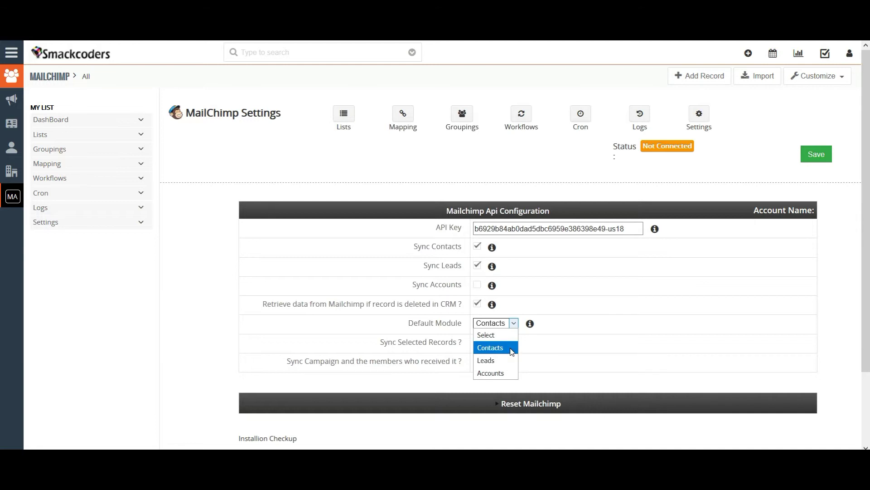
click(513, 350)
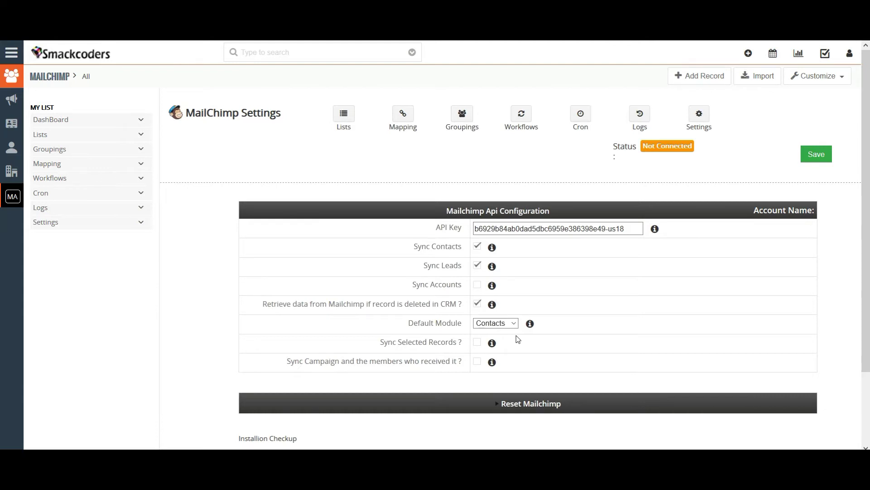
click(496, 326)
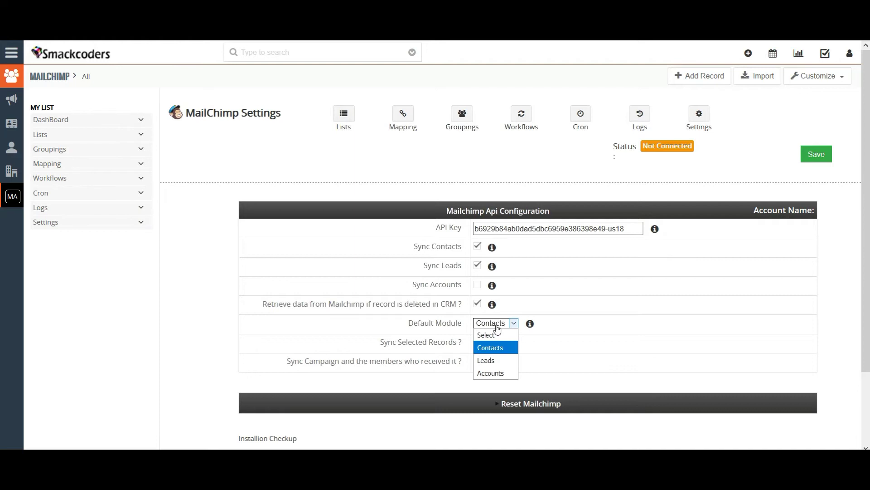
click(527, 344)
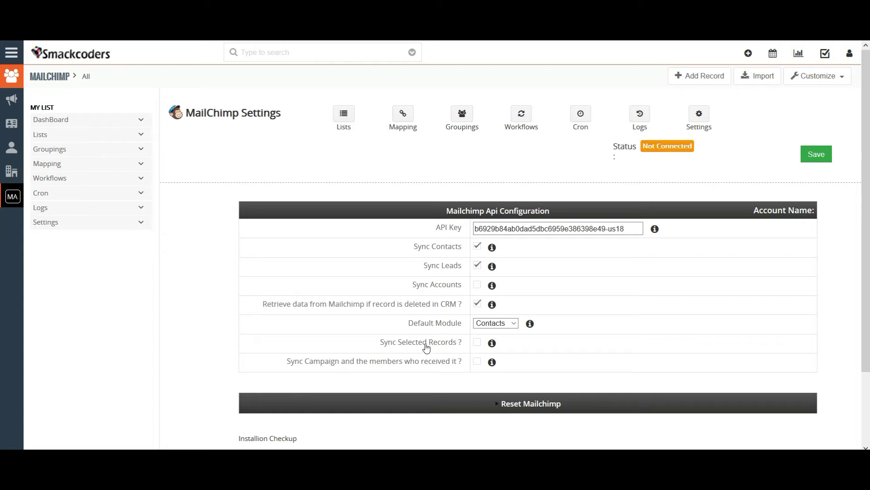
click(477, 343)
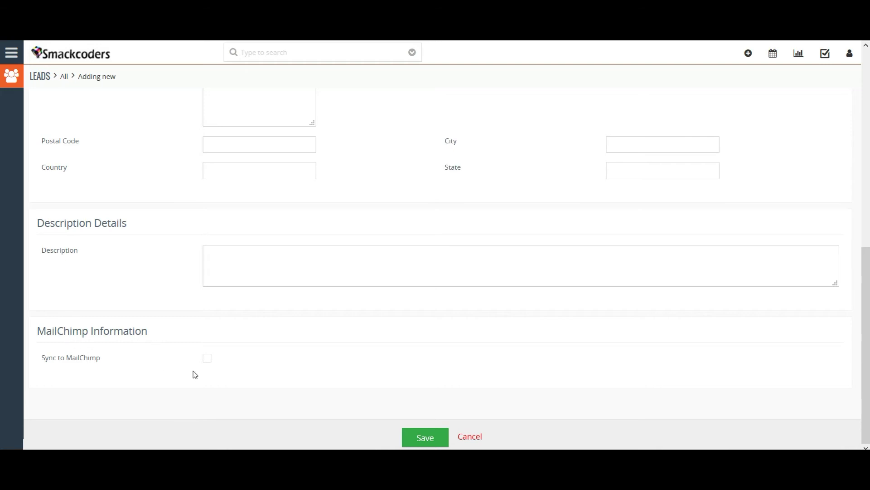
Tick Sync to MailChimp under MailChimp Information on the new lead
click(208, 359)
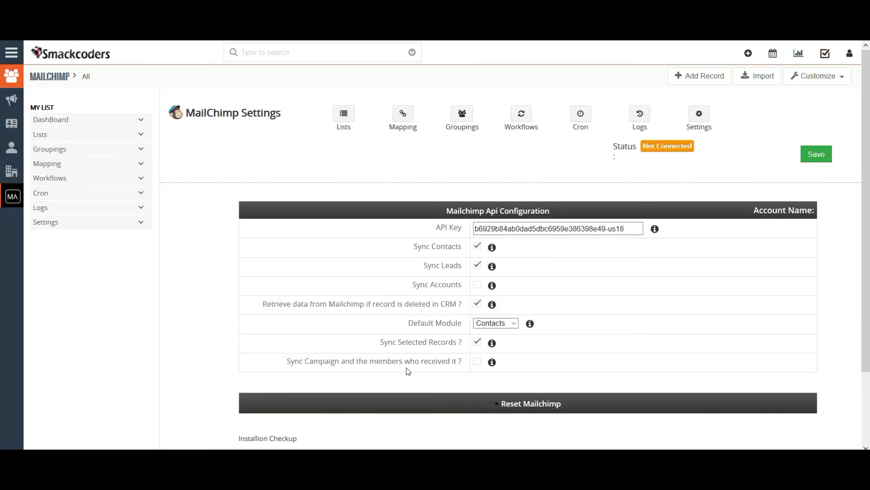
Enable Sync Campaign with its recipients and save the MailChimp settings
click(479, 363)
click(820, 154)
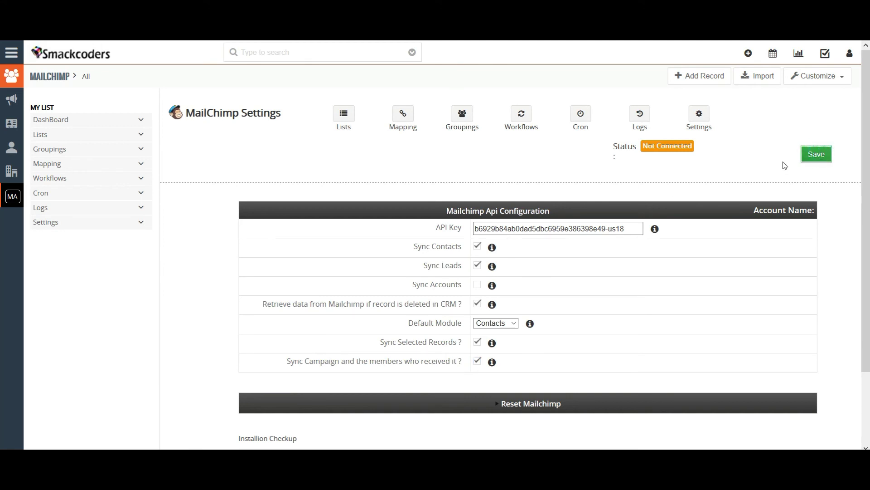